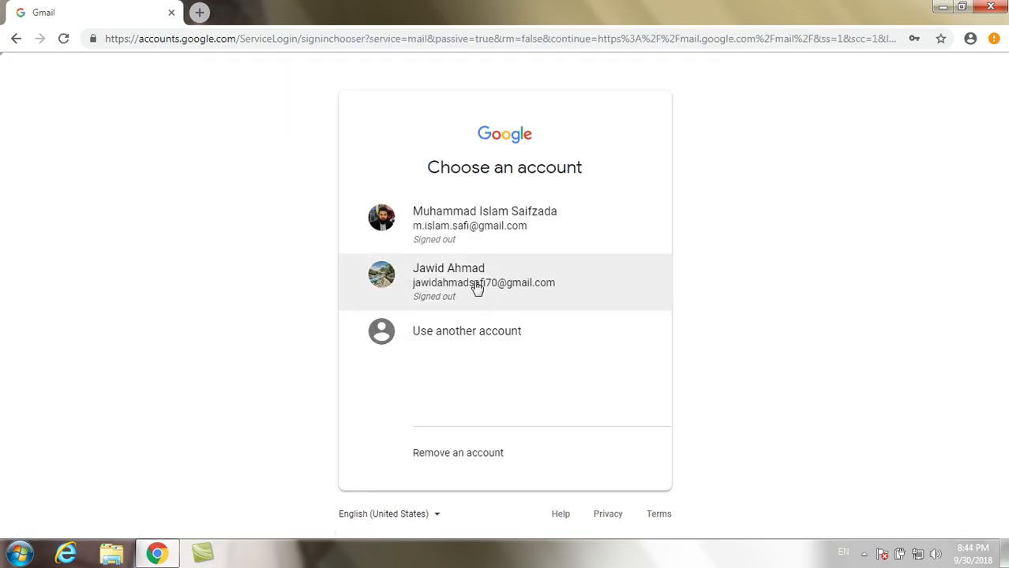
- Pick the account in Google's chooser and sign in with its password to reach the Gmail inbox
left_click(476, 286)
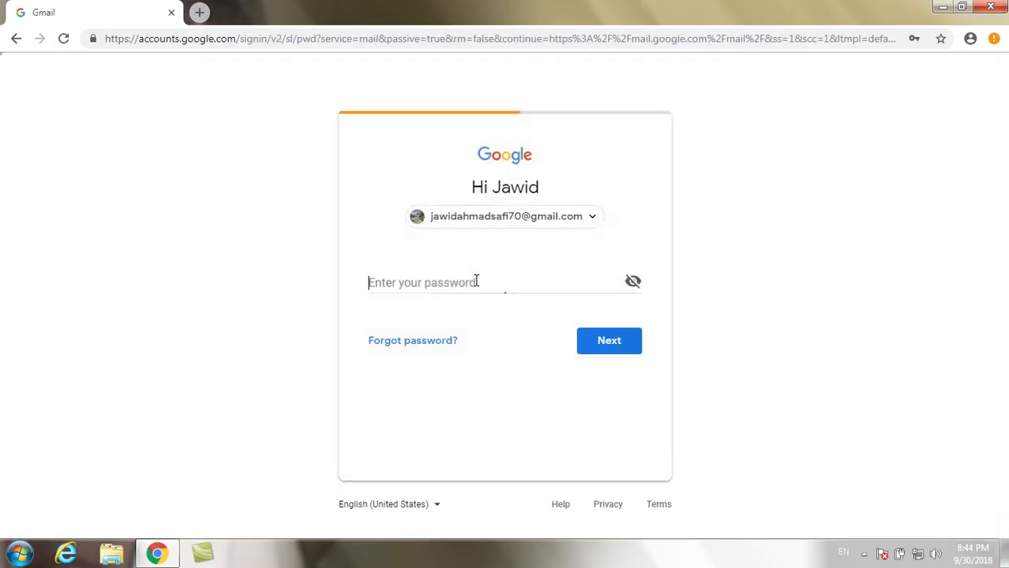
type("••")
key("BackSpace")
key("BackSpace")
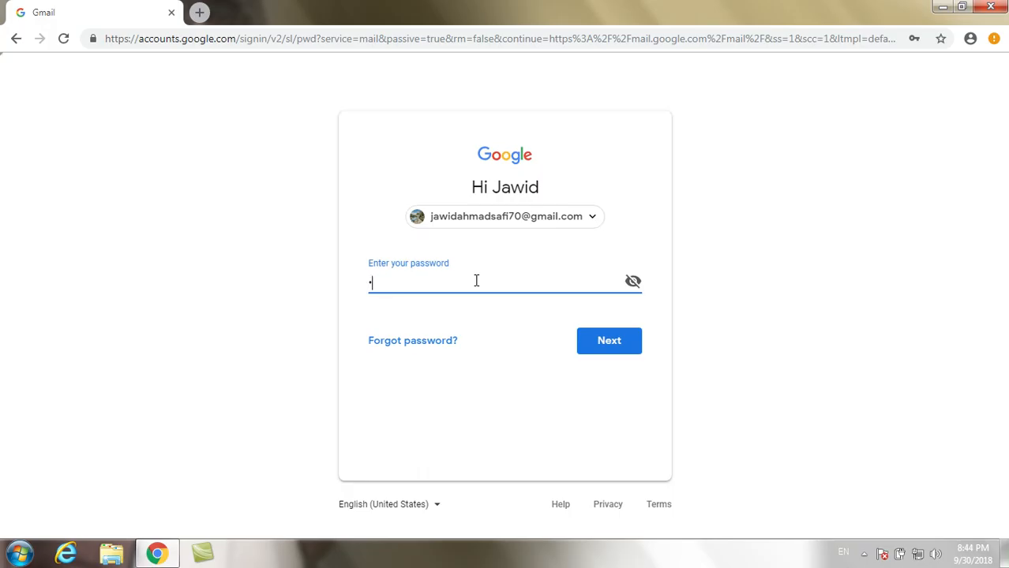
type("•••••••••••••••")
key("Return")
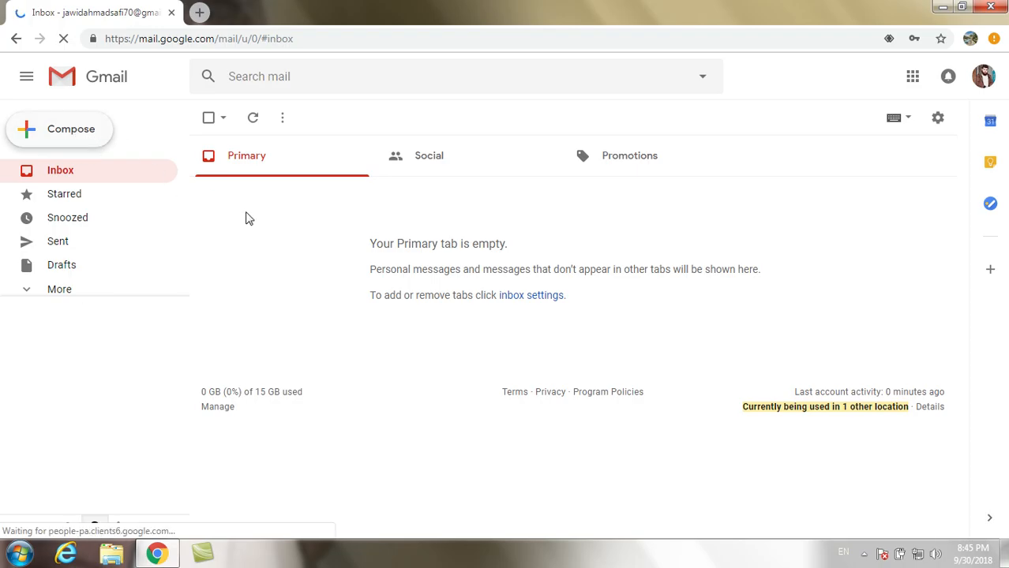
- Open a blank New Message window and put the cursor in its Recipients line
left_click(105, 135)
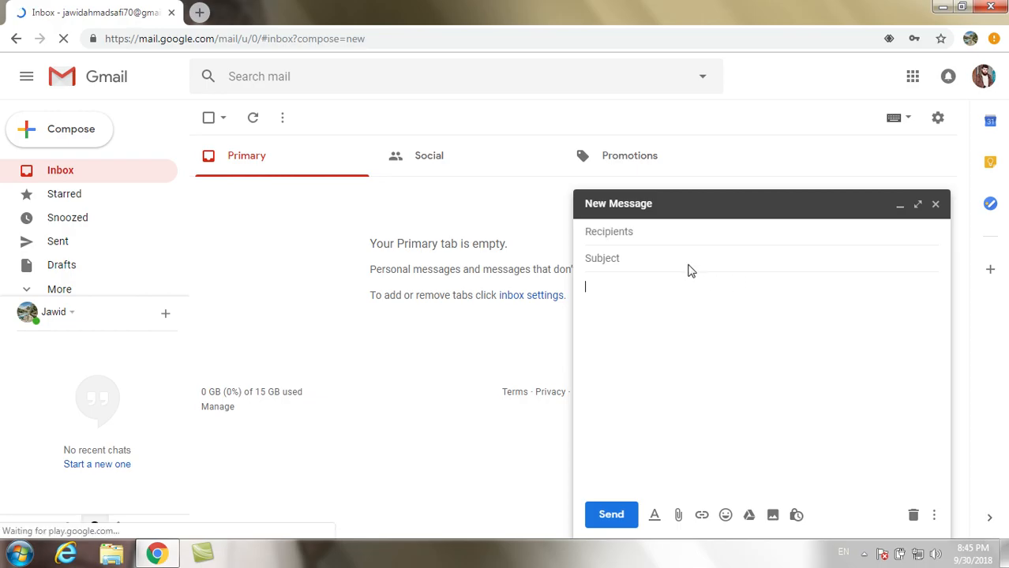
left_click(622, 230)
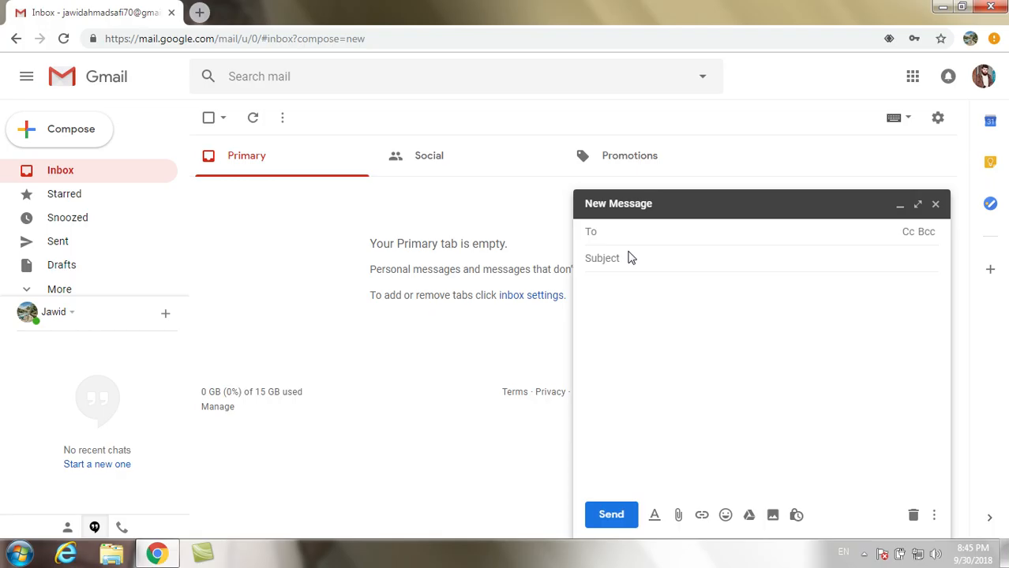
- Address the email to the saved contact suggested after typing 'm.'
type("m.")
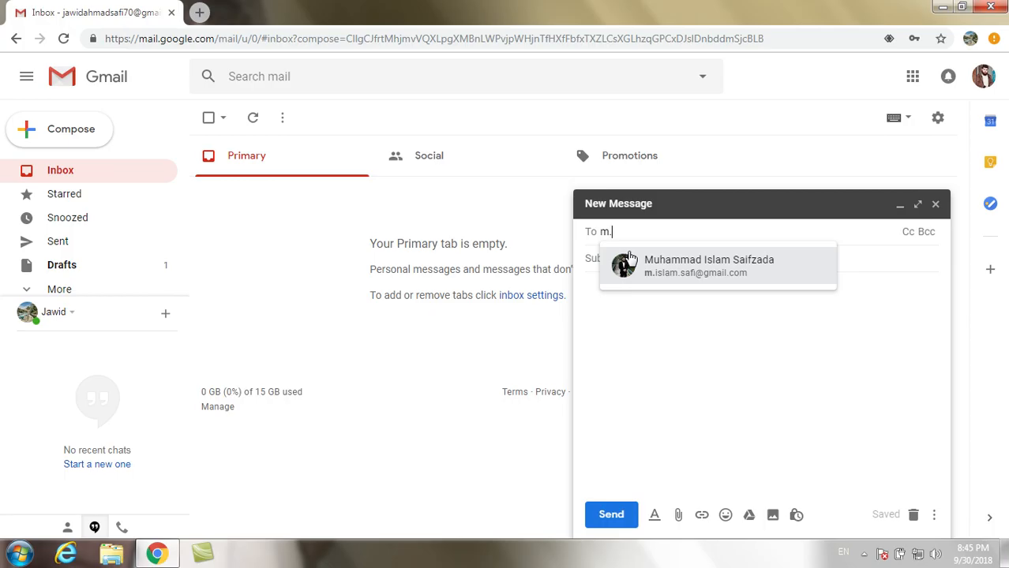
left_click(727, 273)
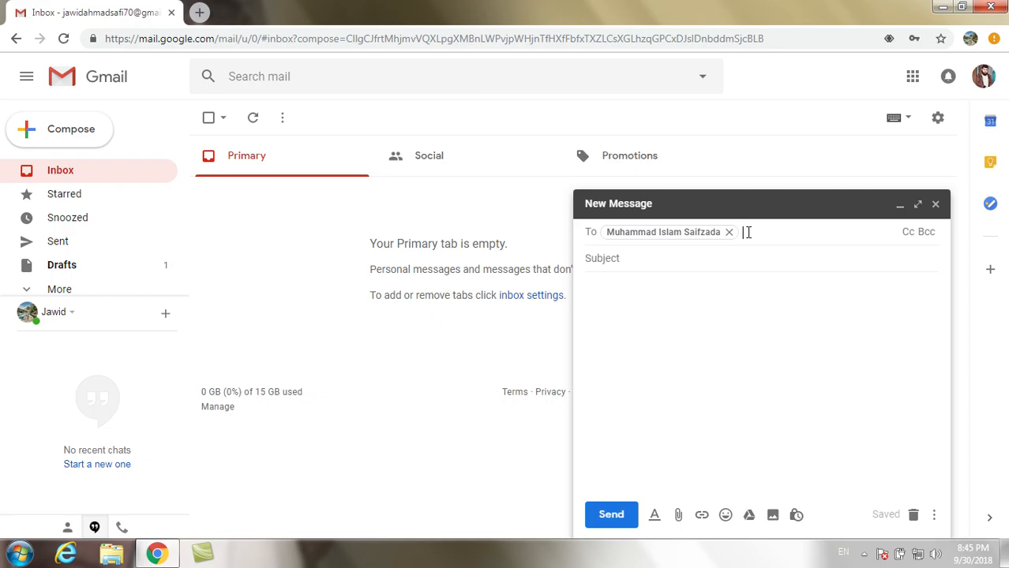
mouse_move(665, 227)
mouse_move(707, 234)
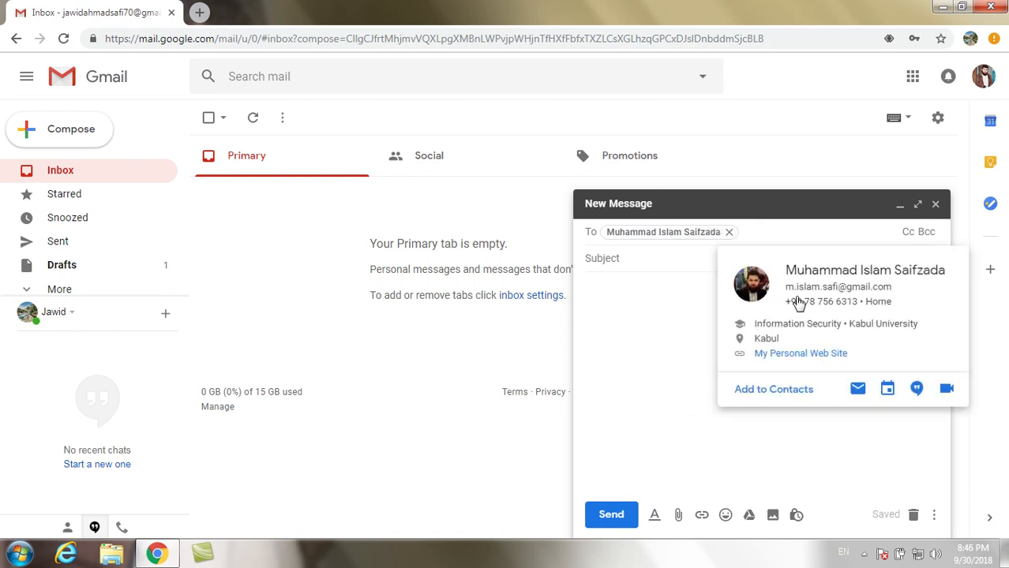
left_click(655, 318)
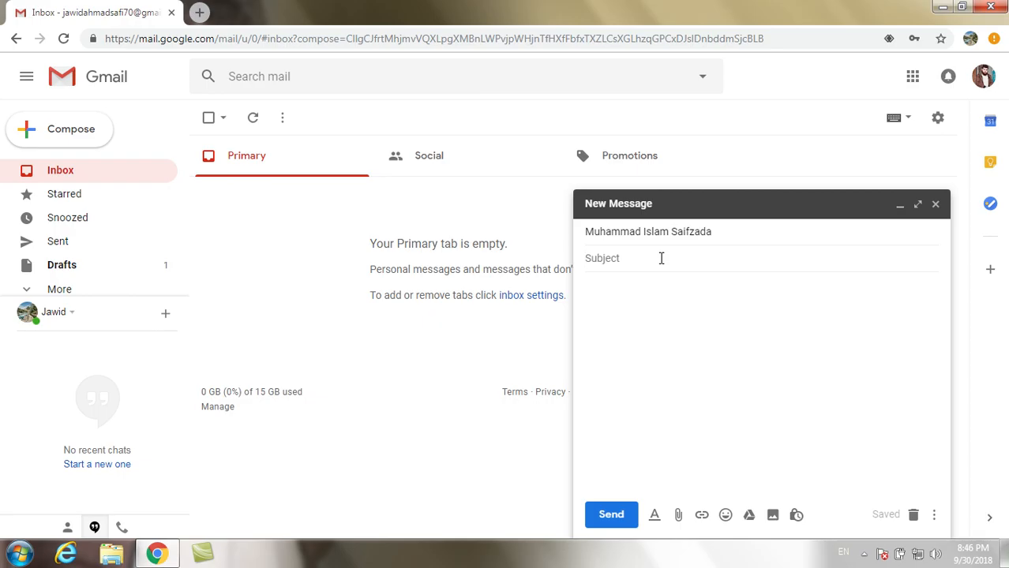
- Enter the subject 'Sick Leave Application' and move into the message body
type("Sick Leave Application")
left_click(652, 285)
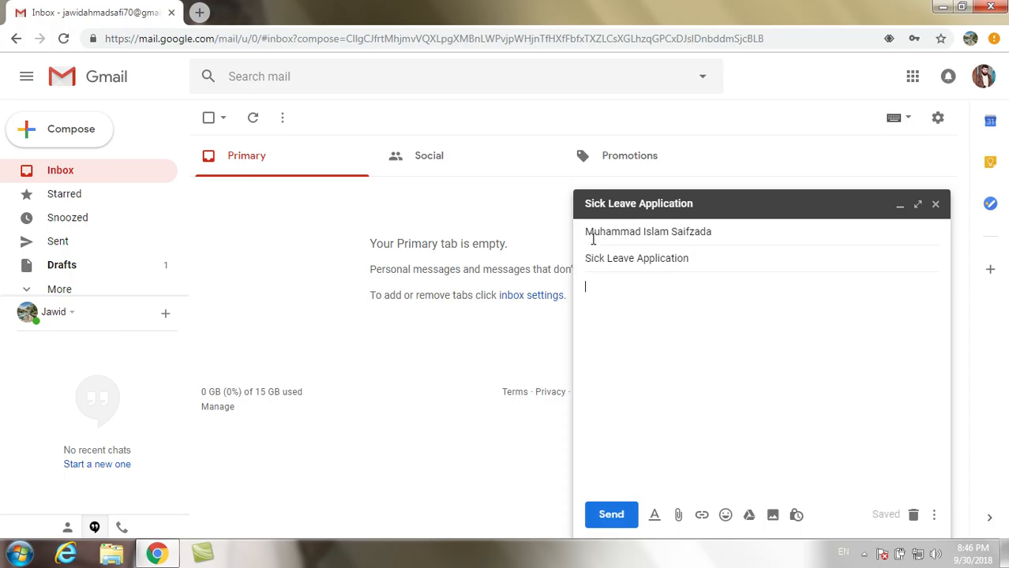
mouse_move(705, 231)
- Type 'Dear Sir/Madam,' and, on the next line, an 'I Hope…doing well.' pleasantry
type("Dear Sir/Madam")
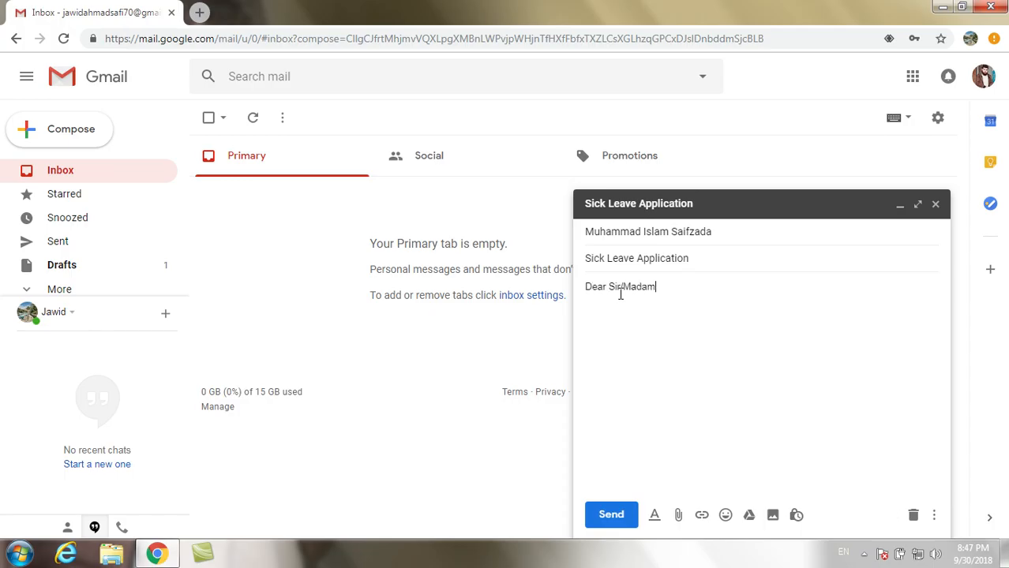
type(",")
key("Return")
key("Return")
type("I Hope this email")
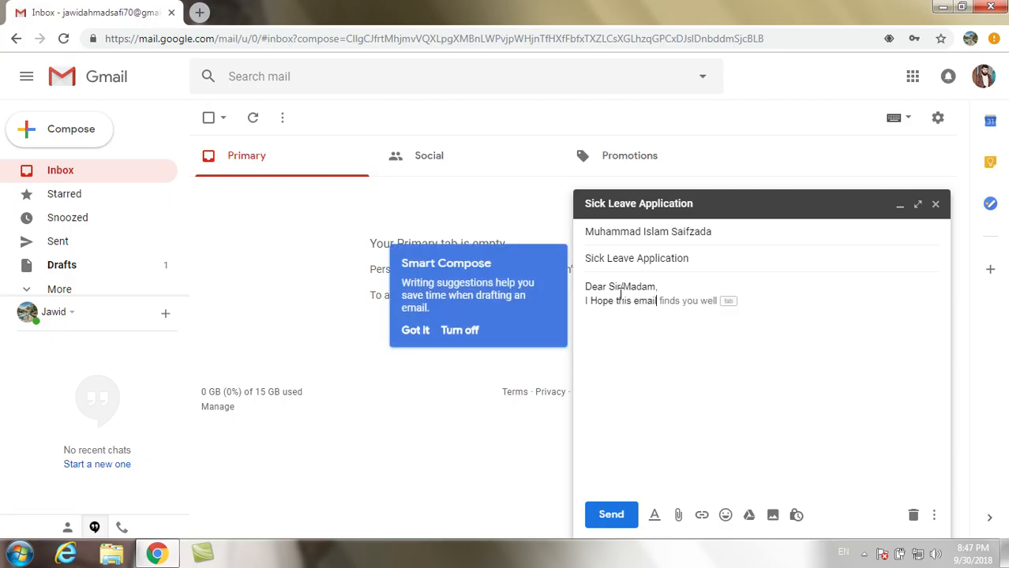
key("BackSpace")
key("BackSpace")
key("BackSpace")
key("BackSpace")
key("BackSpace")
key("BackSpace")
key("BackSpace")
key("BackSpace")
key("BackSpace")
type("y")
type("y")
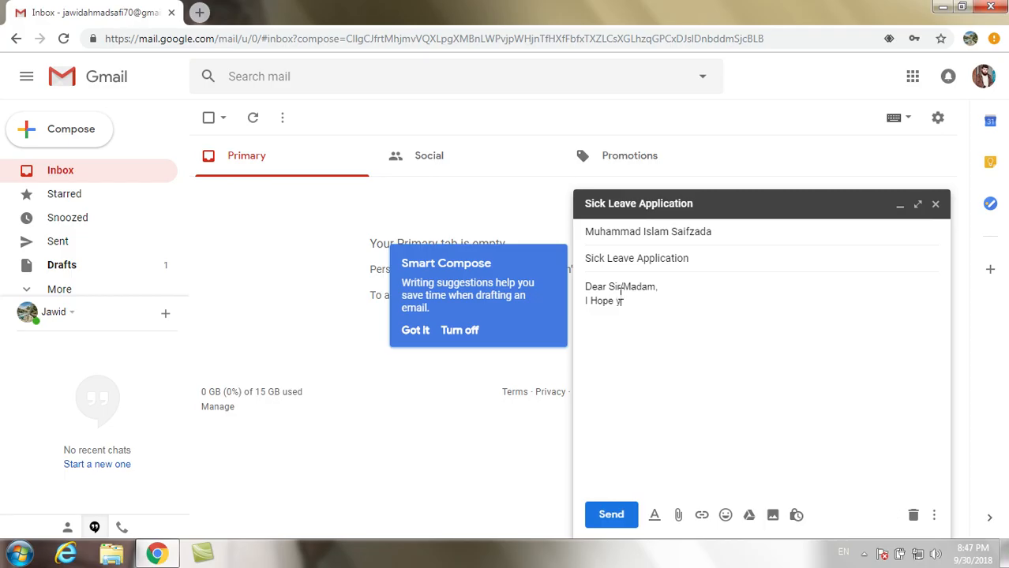
type("our find and doing well.")
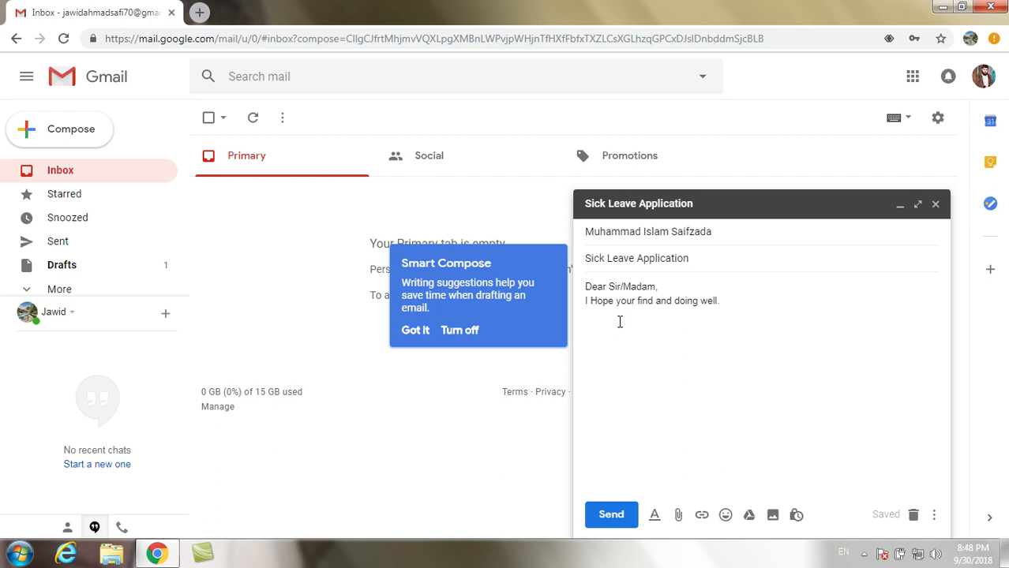
- Write the body explaining the fever, requesting a few days' leave, and thanking for consideration
type("It is kindly stated that due to a sudden illness which")
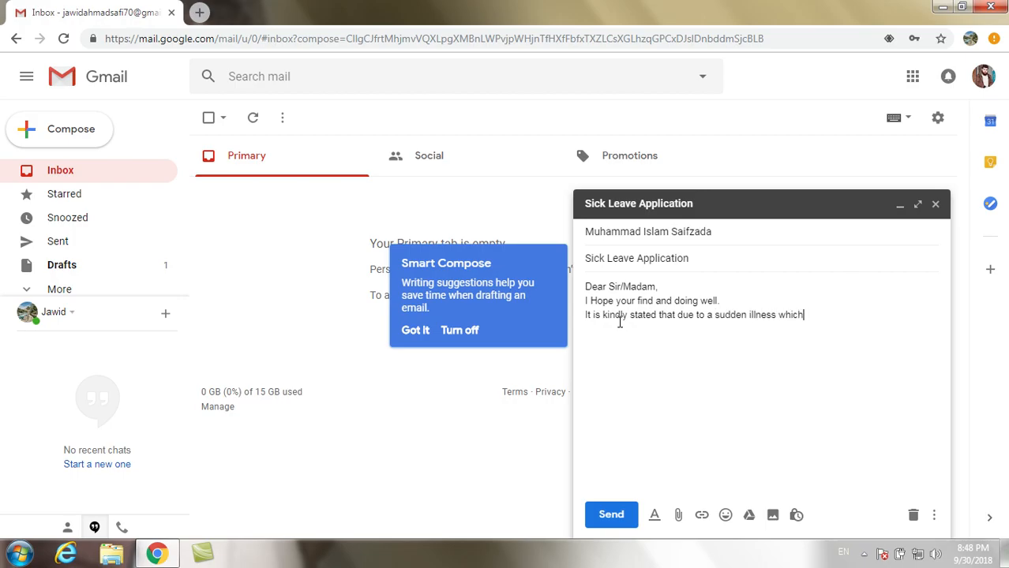
type(" i am suffering from ")
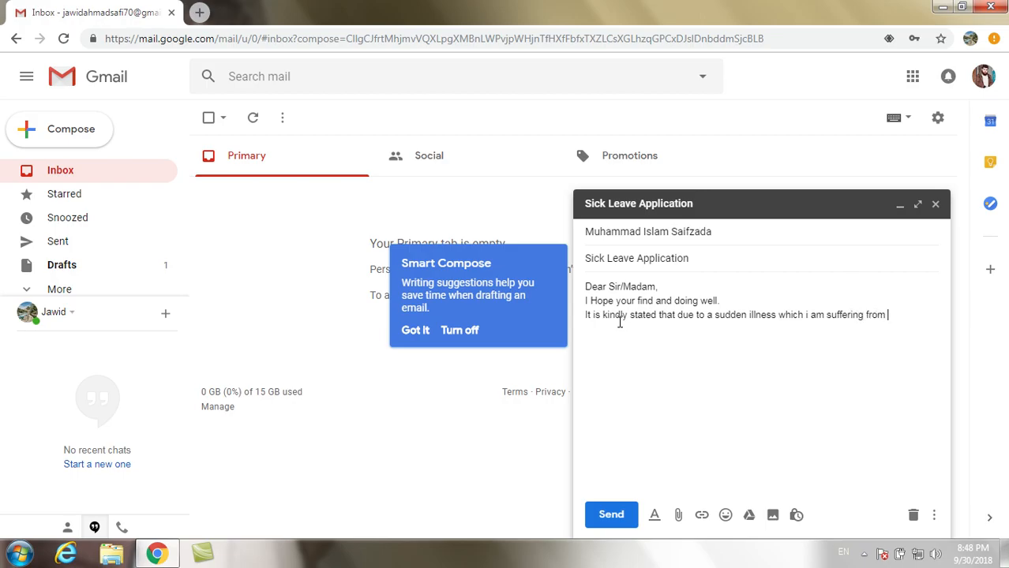
type("fever, will not b")
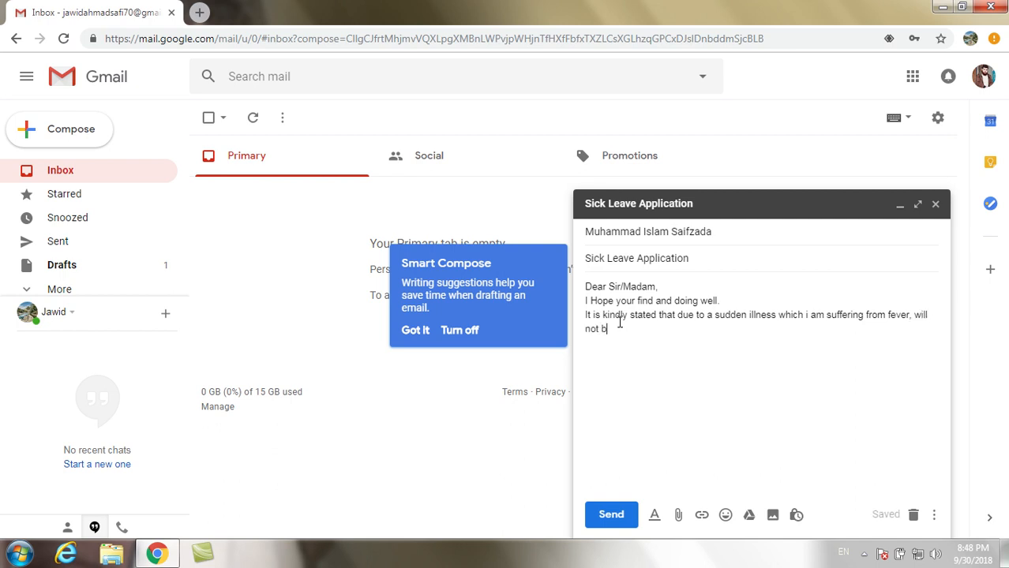
type("e able to atten")
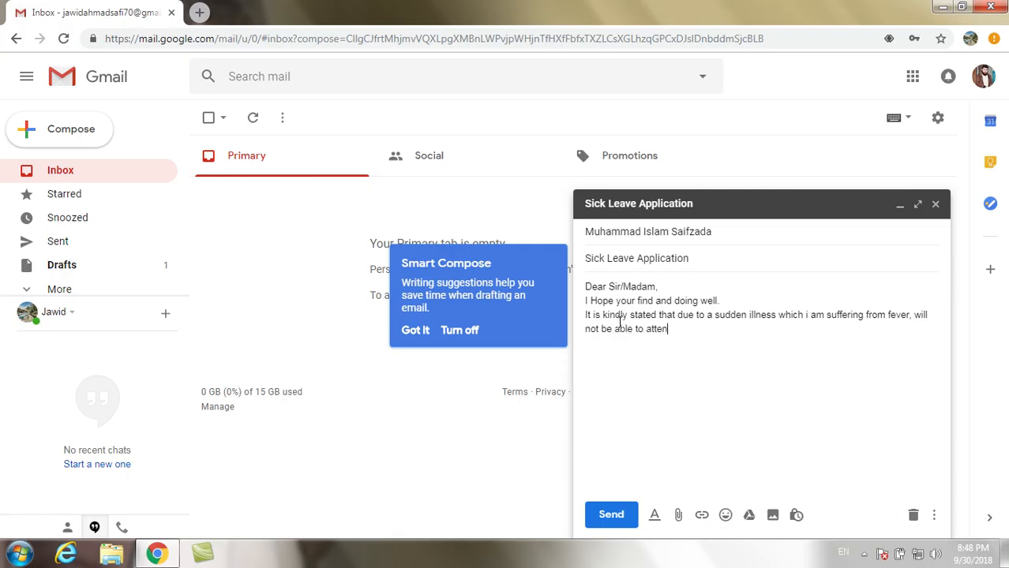
type("d the university for a ")
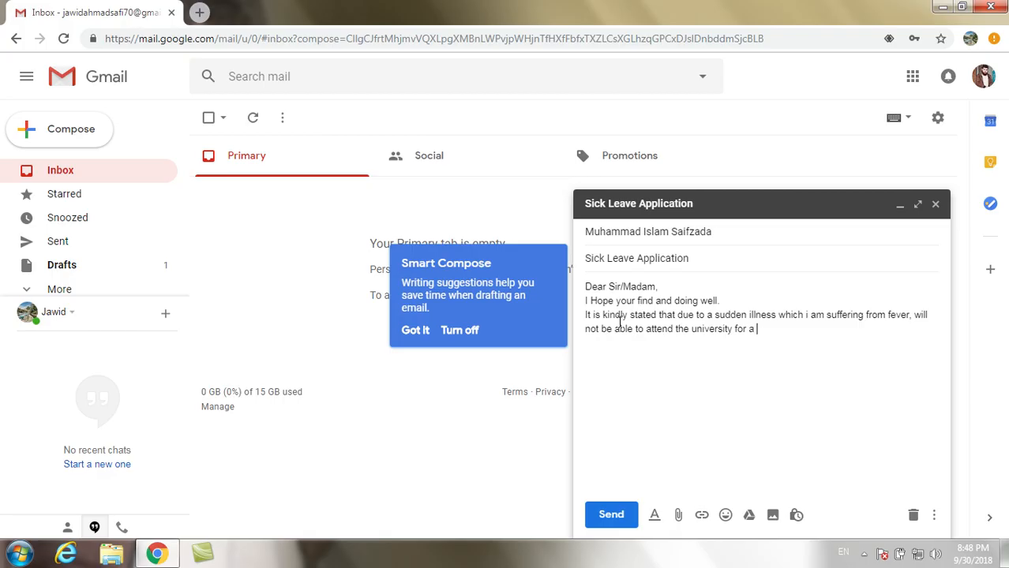
type("few days,")
key("BackSpace")
type(". I r")
key("BackSpace")
type("kindly request y")
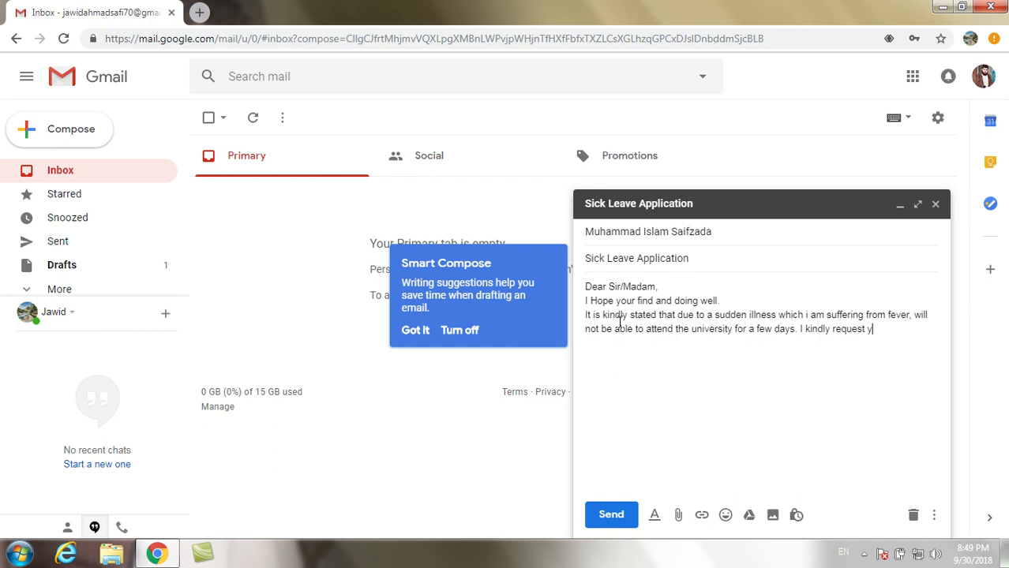
type("ou to grant me leave for the days ")
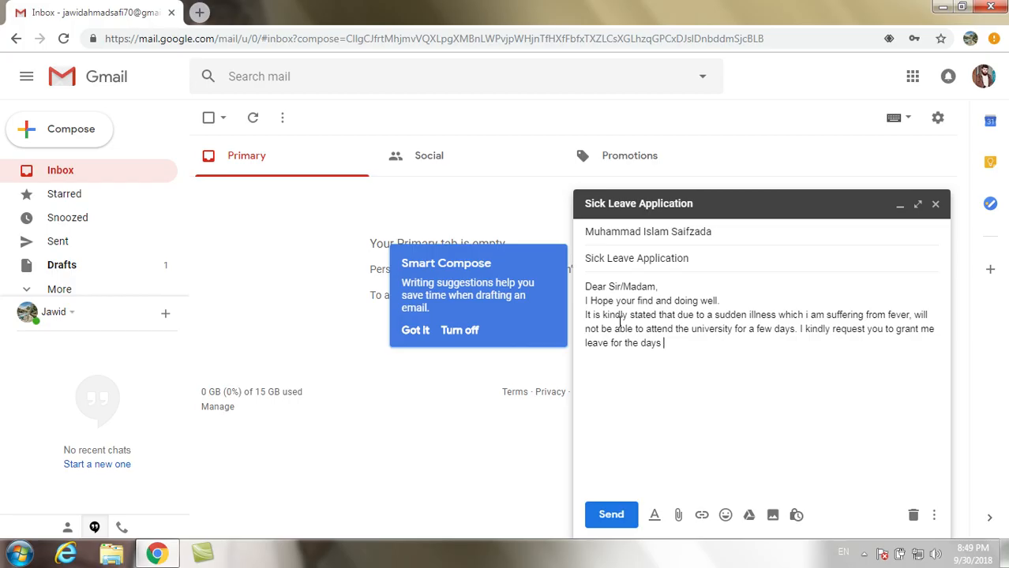
type("that i wi")
type("ll ")
type("miss. ")
type("I Ho")
type("pe to r")
type("ecover")
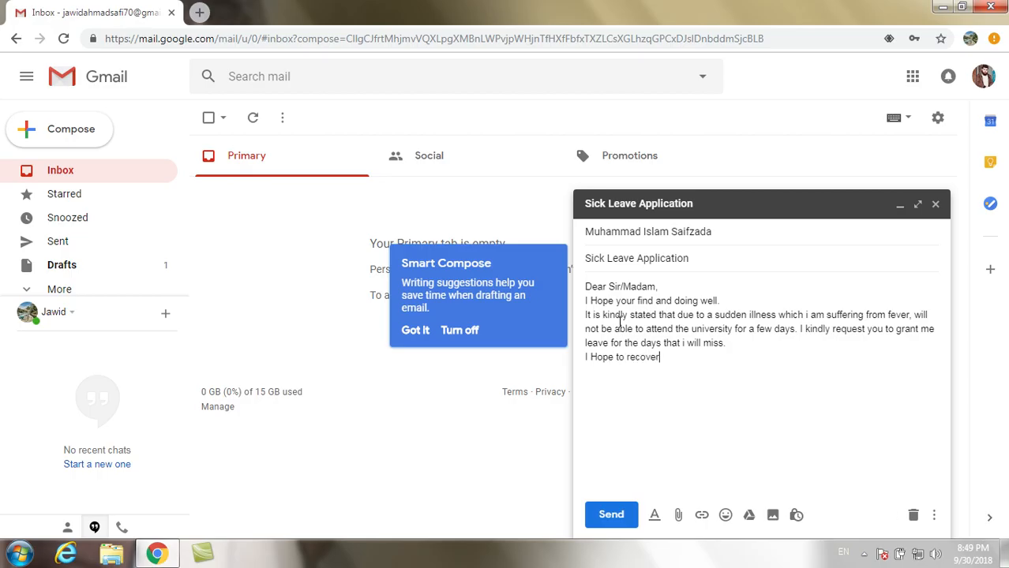
type(" soon.")
type("I Sha")
type("ll be tha")
type("nkful")
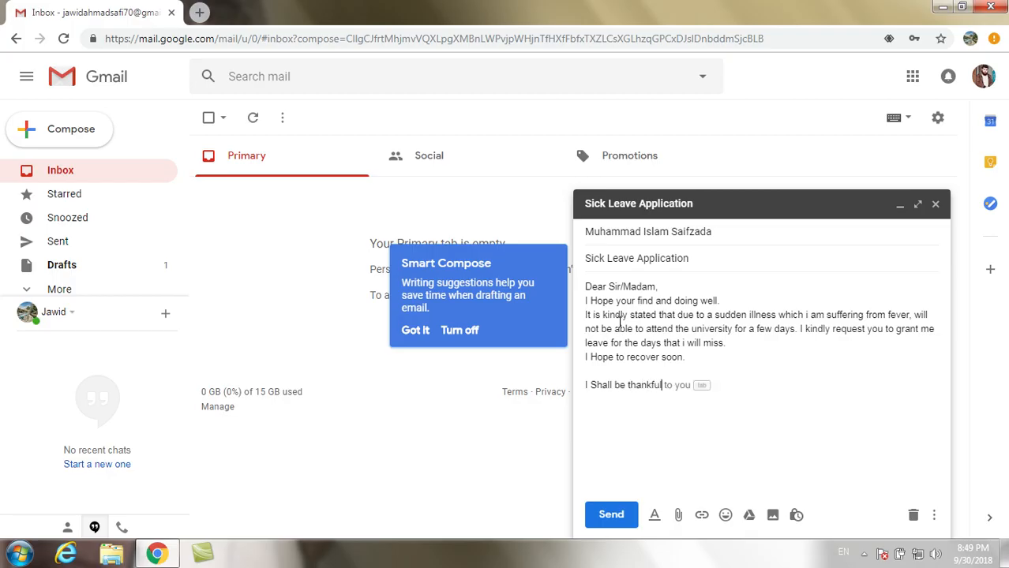
type(" for your consid")
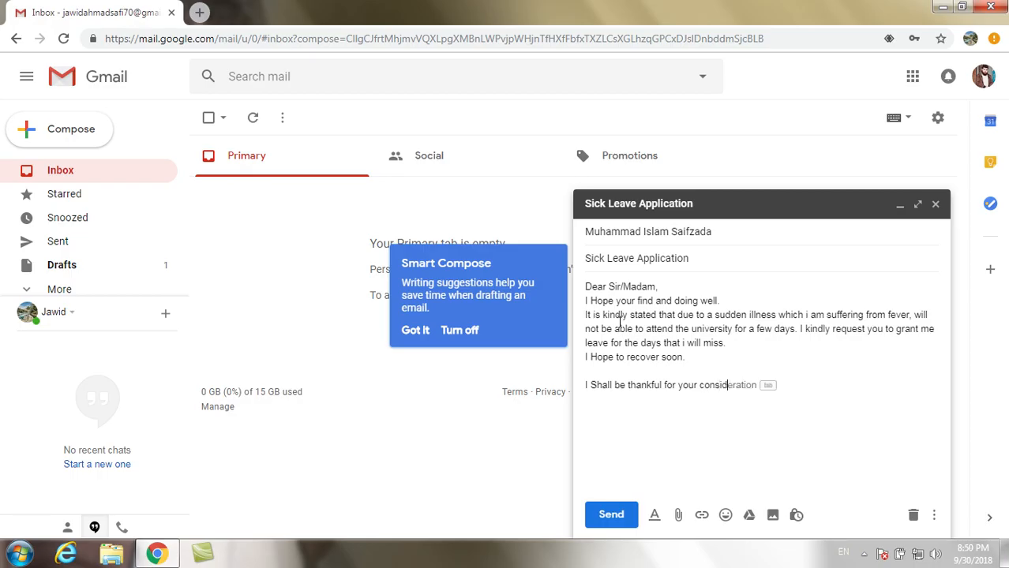
type("eration.")
key("Return")
key("Return")
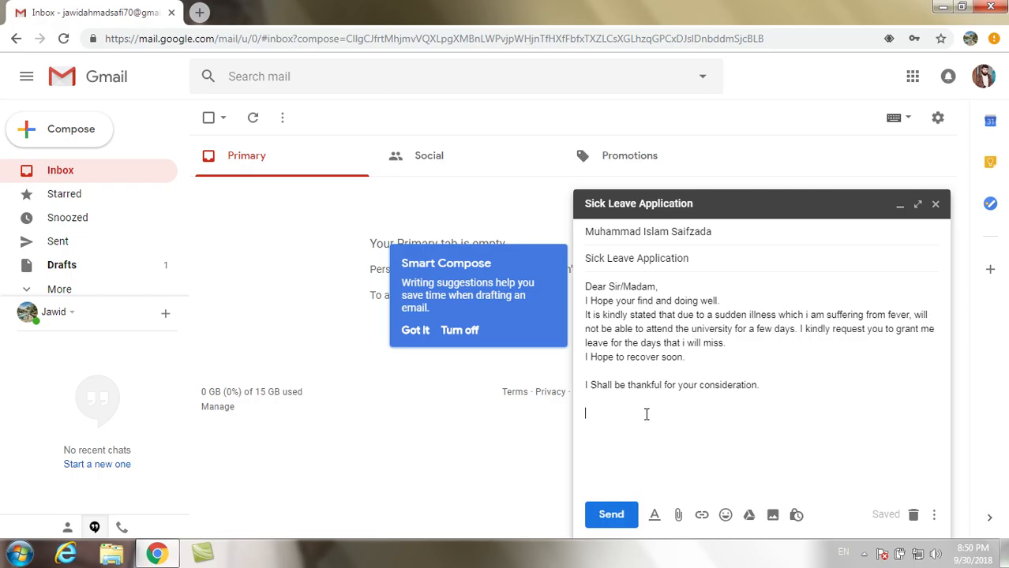
- Type the closing 'Regards,' with the sender's name on the line below
type("B")
key("BackSpace")
type("Regh")
key("BackSpace")
type("ards,")
key("Return")
type("Muham")
key("BackSpace")
key("BackSpace")
key("BackSpace")
key("BackSpace")
key("BackSpace")
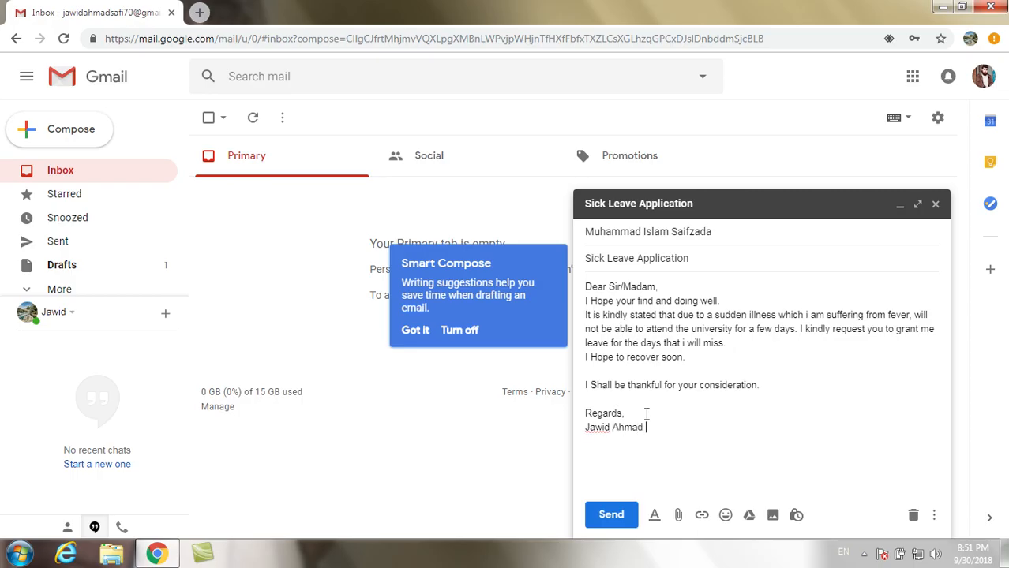
key("Return")
- Add 'Student of MBA term 5th Evening' and the roll number line beneath the name
type("Student")
type("of MBA")
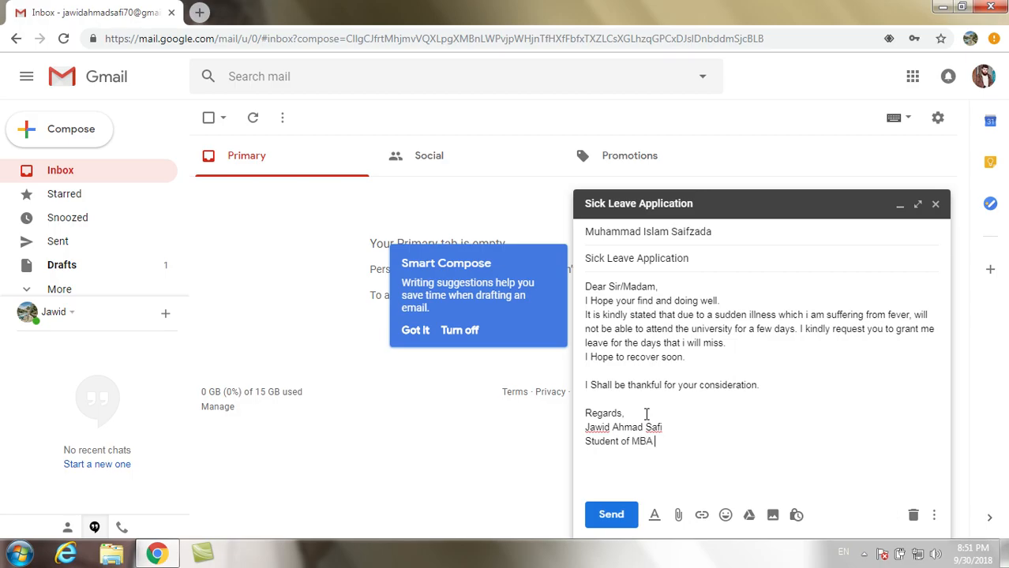
type(" term 5th Evening")
key("Return")
type("Ro")
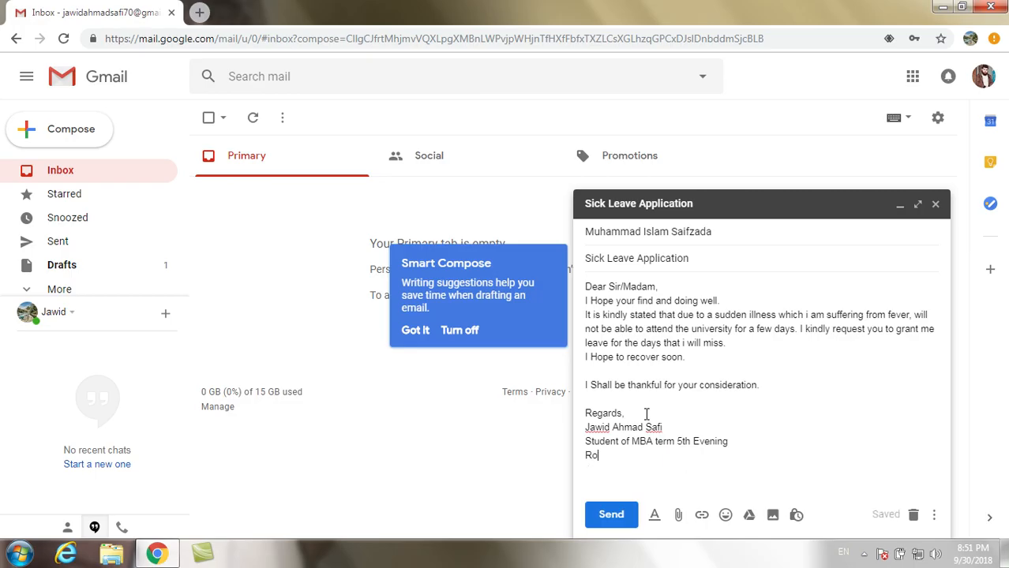
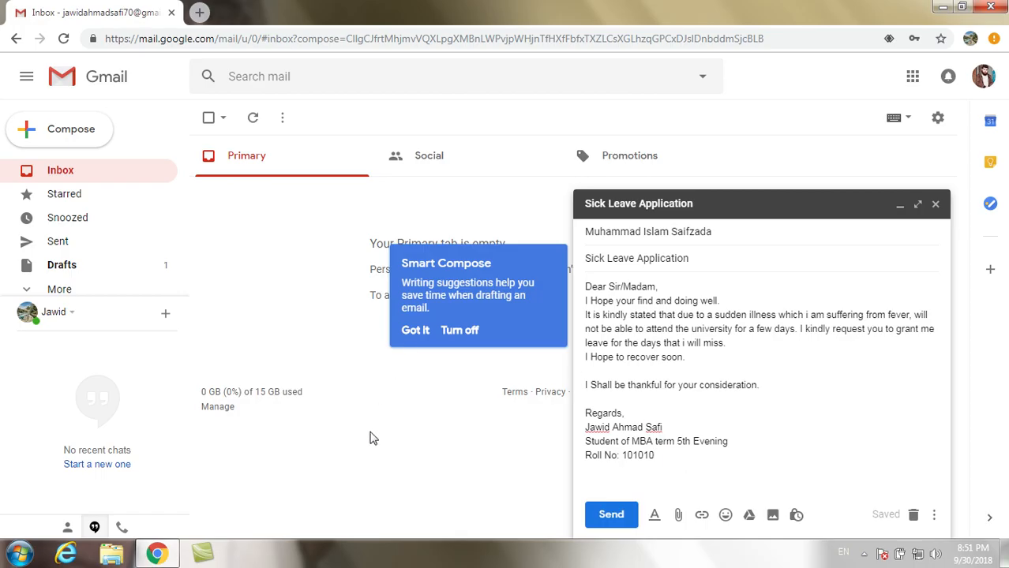
- Insert a blank line after the pleasantry and make 'Dear Sir/Madam,' bold
left_click(732, 314)
key("Return")
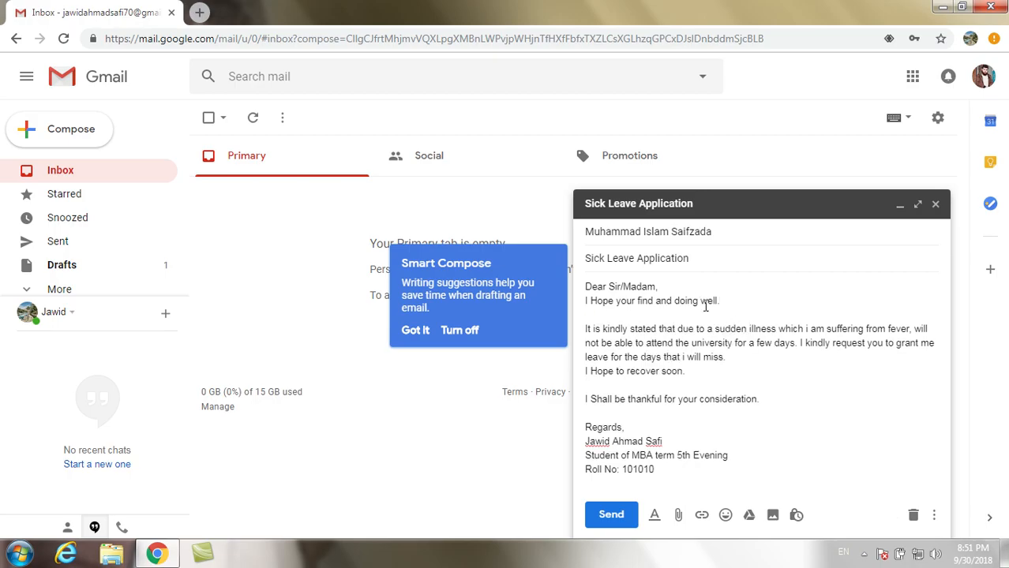
key("ctrl+shift+Left")
key("ctrl+shift+Left")
key("ctrl+shift+Left")
key("ctrl+shift+Left")
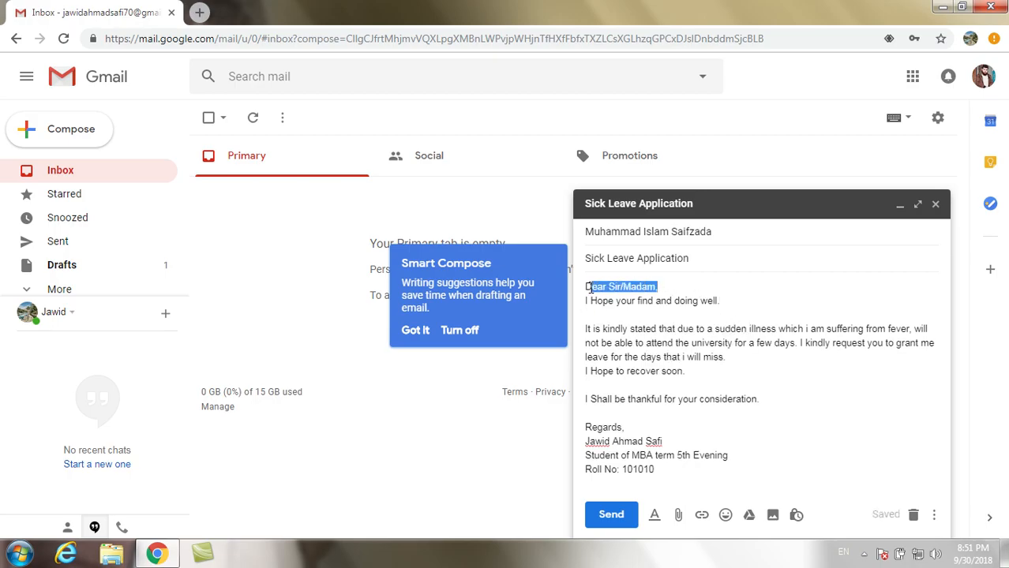
left_click(654, 515)
left_click(712, 474)
left_click(687, 388)
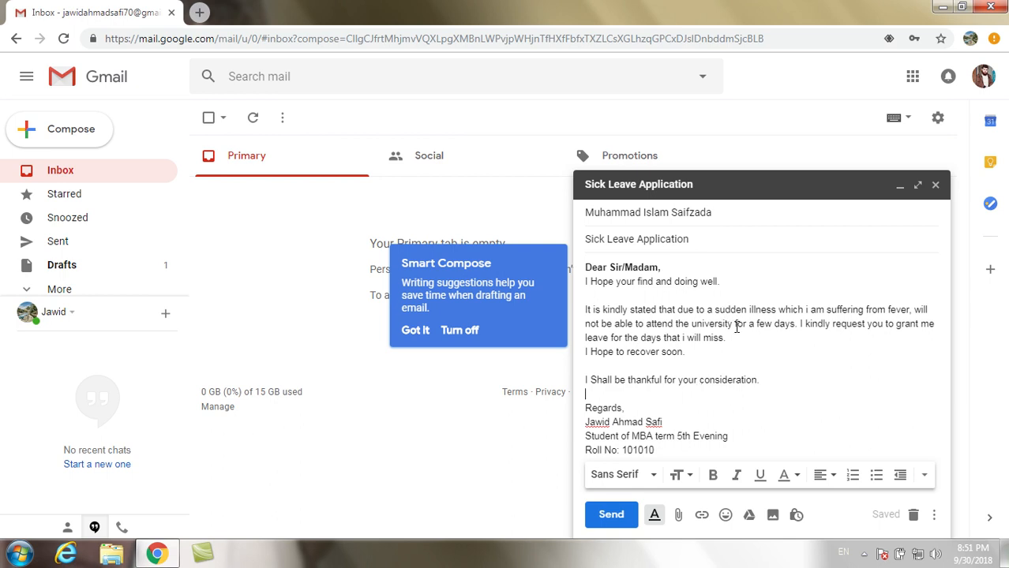
- Make the 'Regards,' closing bold, leaving the text colour unchanged
left_click(727, 356)
left_click_drag(632, 409, 585, 409)
left_click(714, 474)
left_click(667, 412)
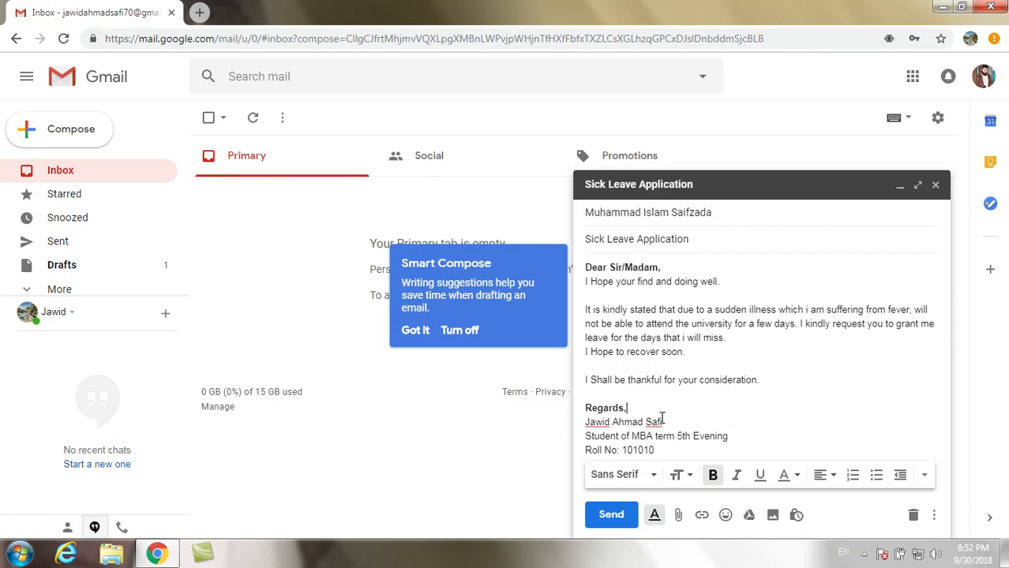
left_click(798, 476)
left_click(823, 384)
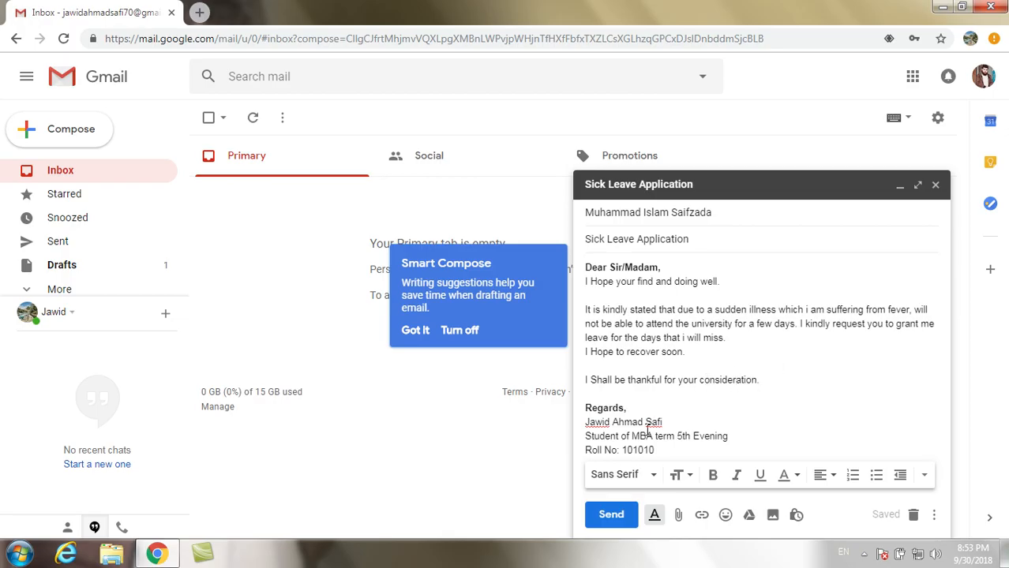
- Check the bold closing, send the email, and open it via the confirmation's View message
left_click(708, 403)
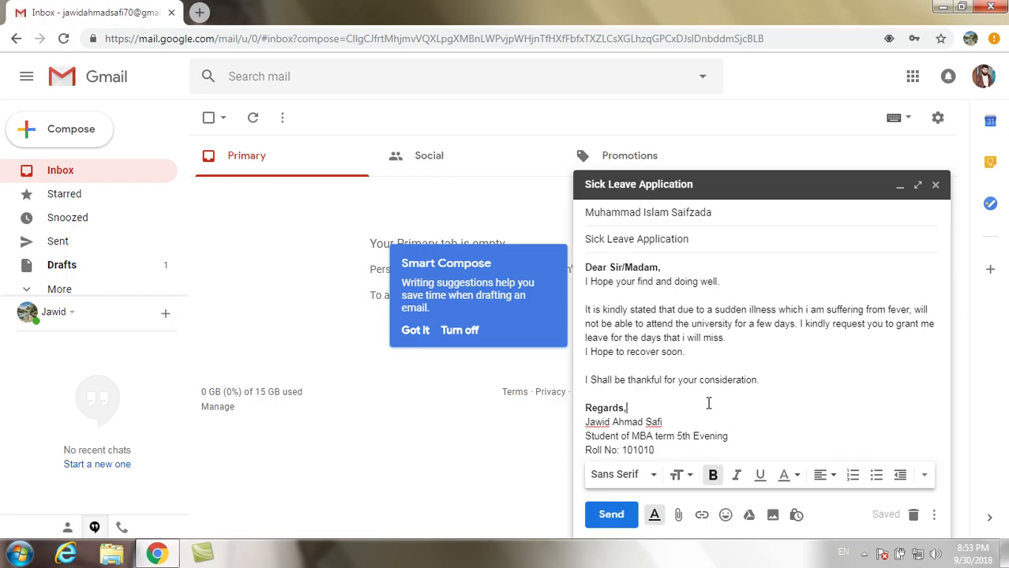
left_click(611, 515)
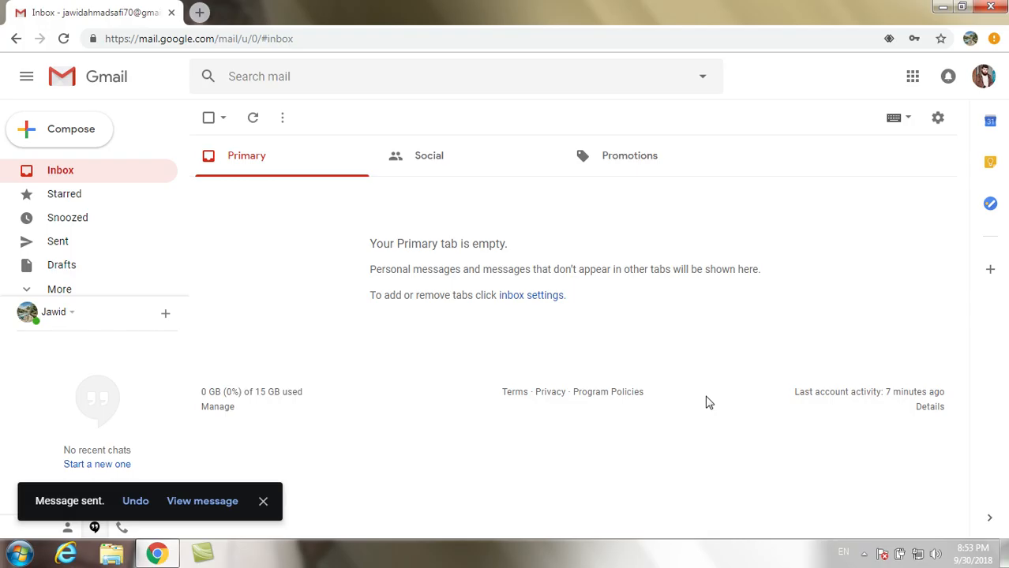
left_click(202, 502)
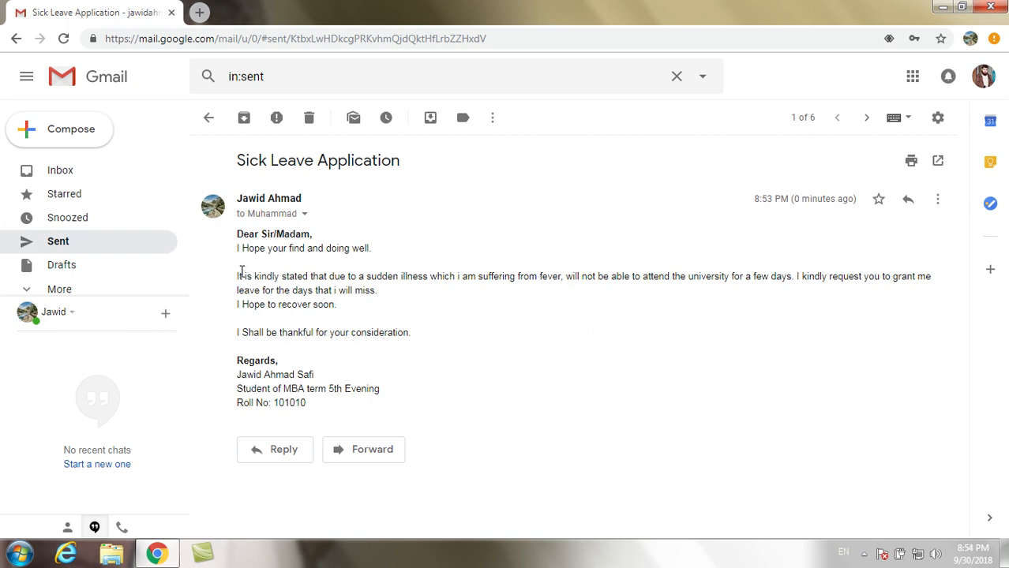
- Inspect the sent email's body and signature by selecting text, then return to Sent Mail
left_click_drag(235, 276, 280, 314)
left_click(329, 403)
mouse_move(322, 406)
left_mouse_down()
mouse_move(237, 250)
mouse_move(288, 376)
mouse_move(320, 412)
left_mouse_up()
left_click(240, 250)
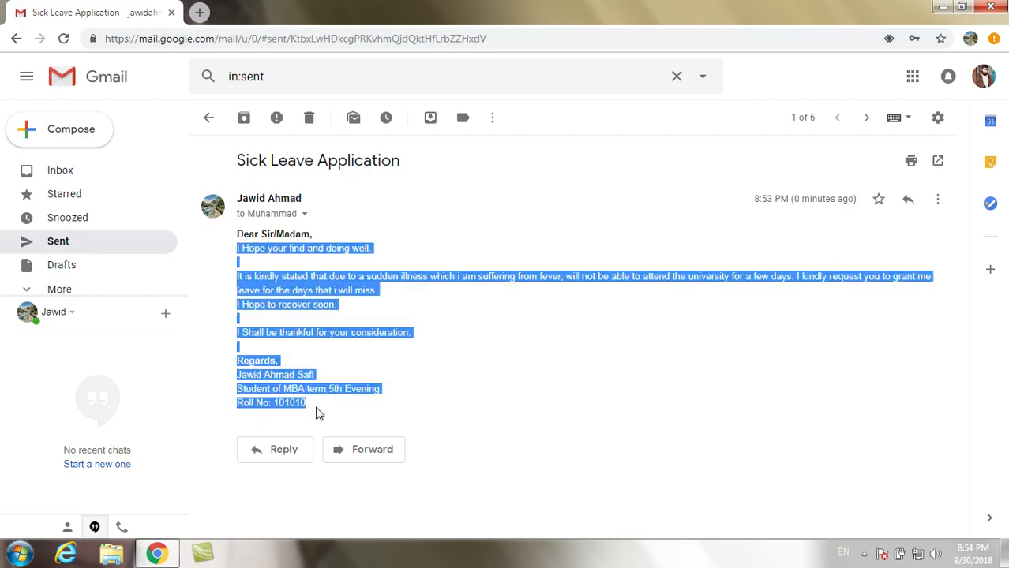
left_click(365, 351)
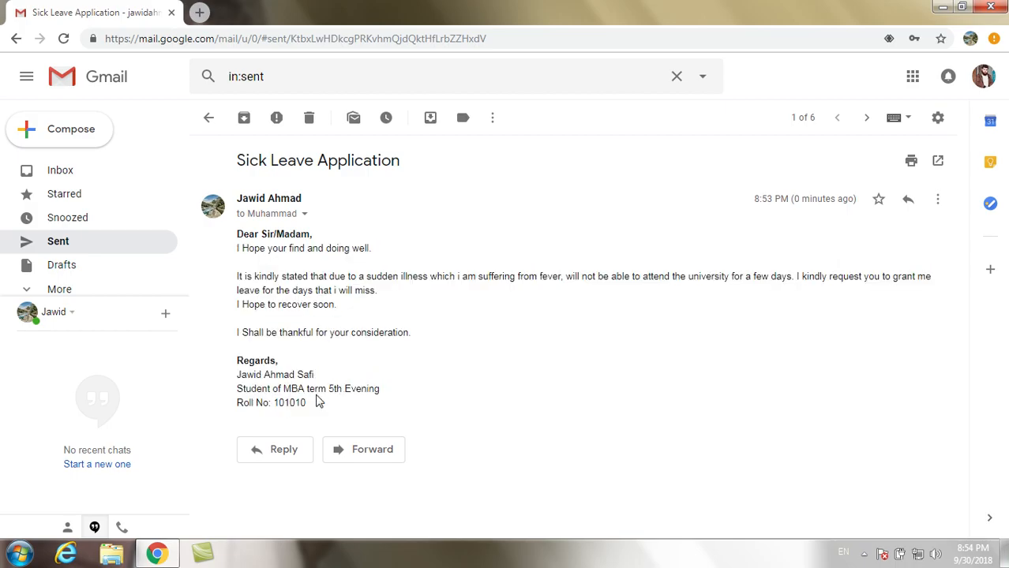
left_click_drag(311, 408, 238, 235)
left_click(272, 286)
left_click(208, 118)
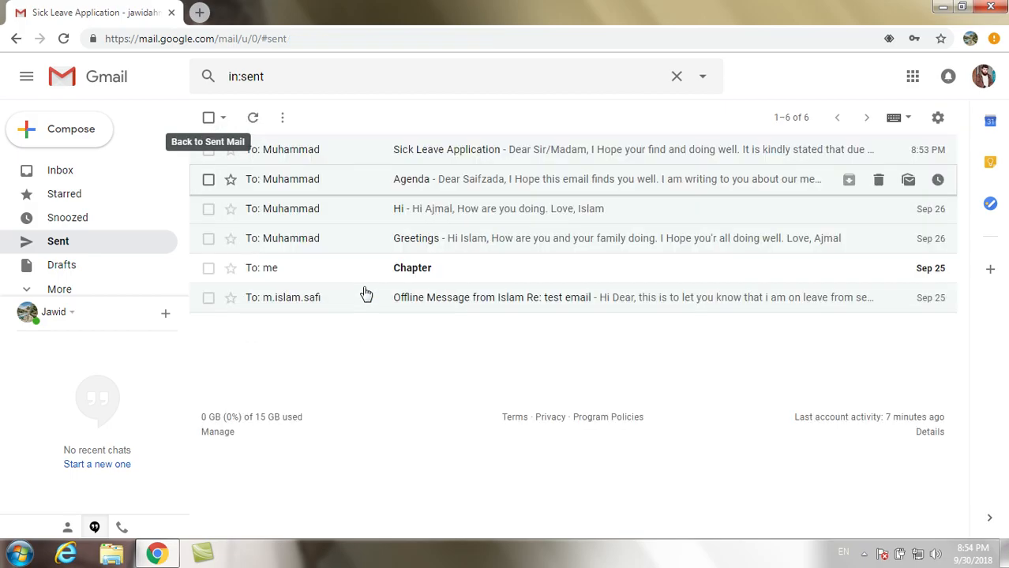